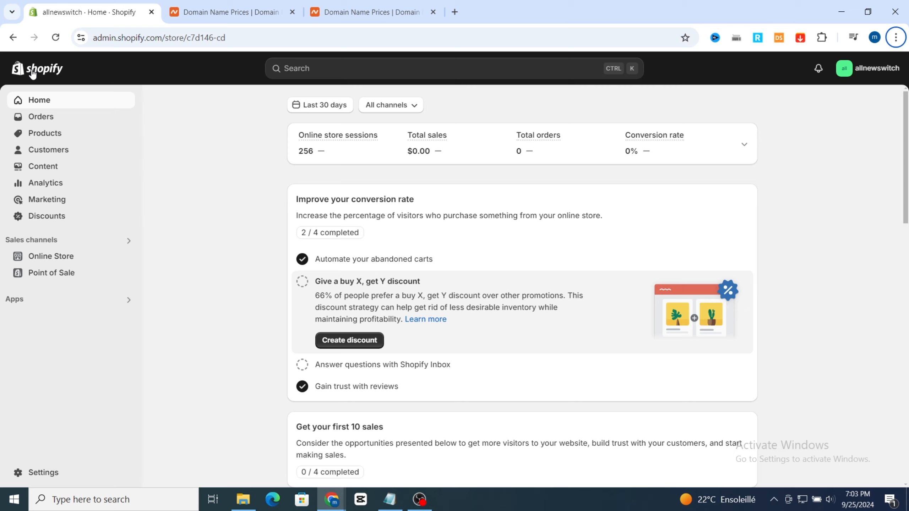
Step: Open the store's domain settings and start connecting an existing domain
click(35, 474)
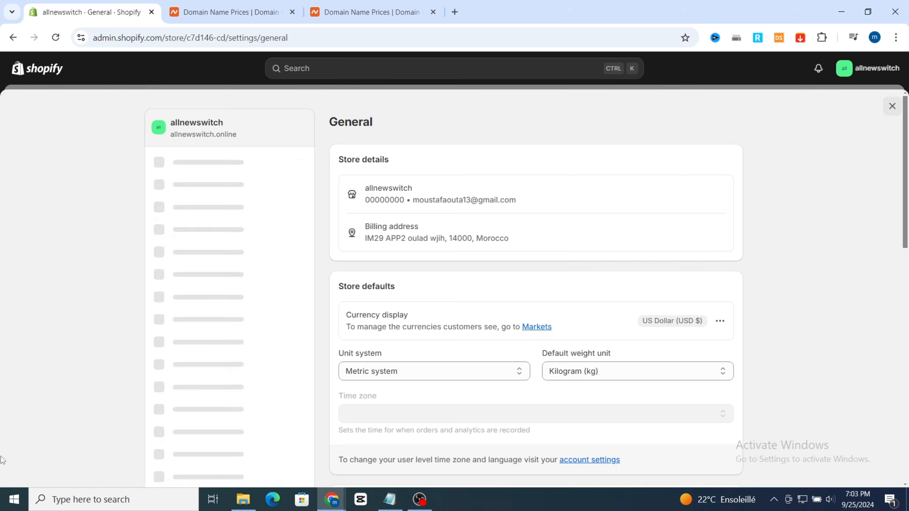
scroll(177, 393, down, 3)
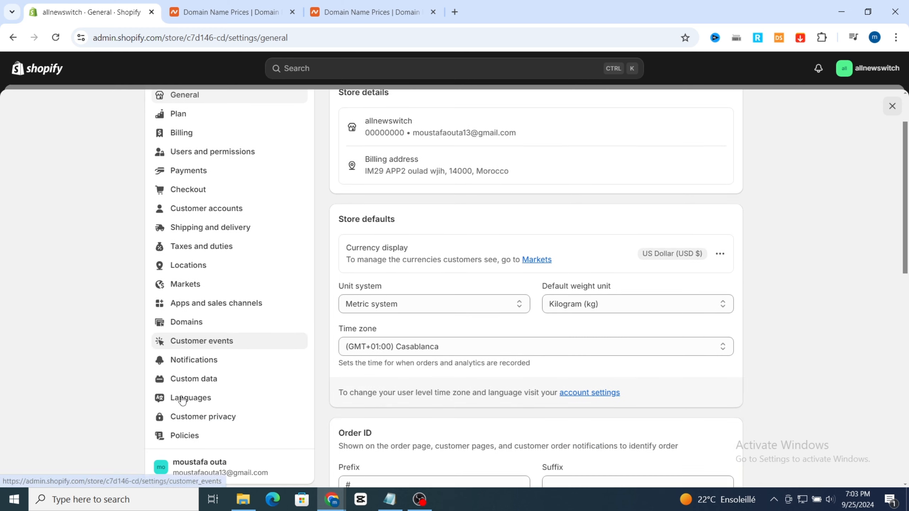
click(182, 271)
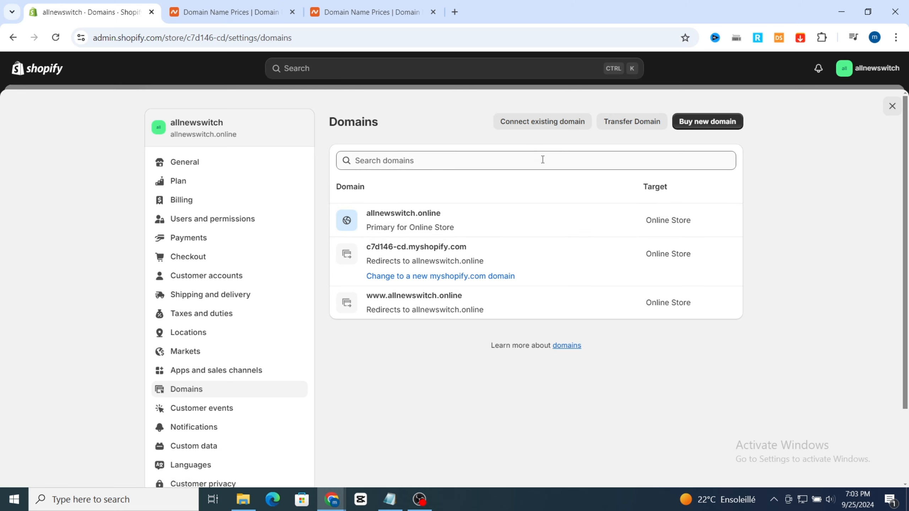
click(520, 122)
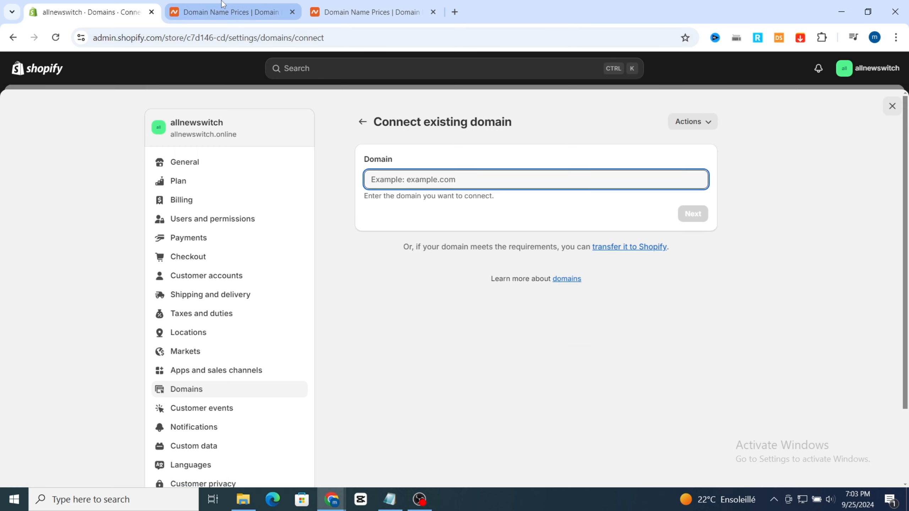
Step: Switch to Namecheap and search for the domain name allnewswitch
click(250, 13)
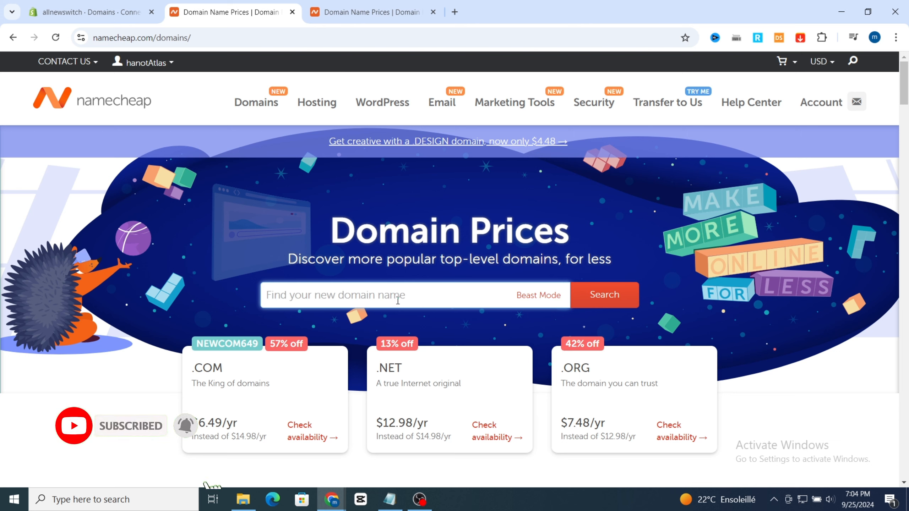
text(all)
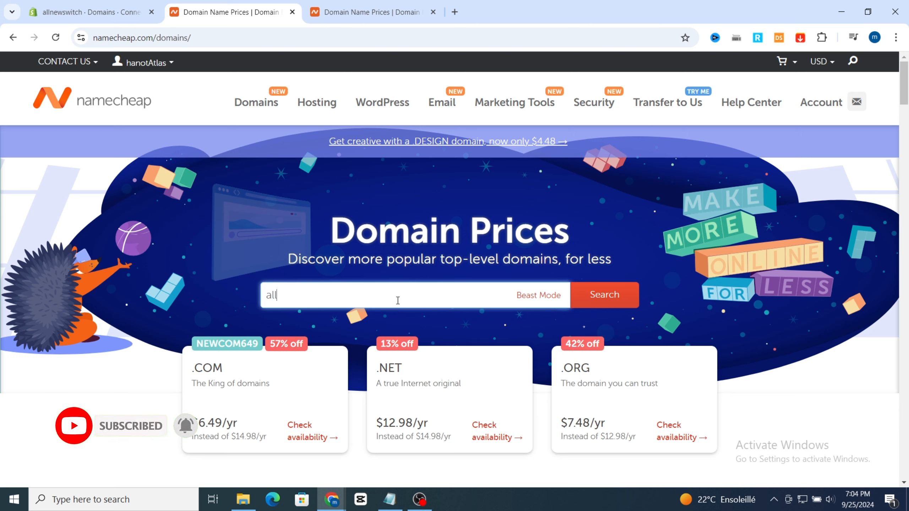
text(newswit)
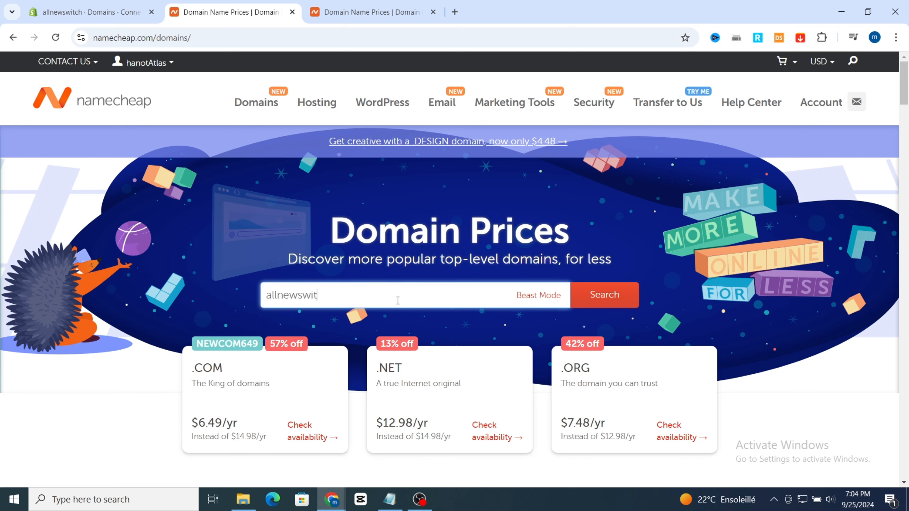
text(ch)
key(Return)
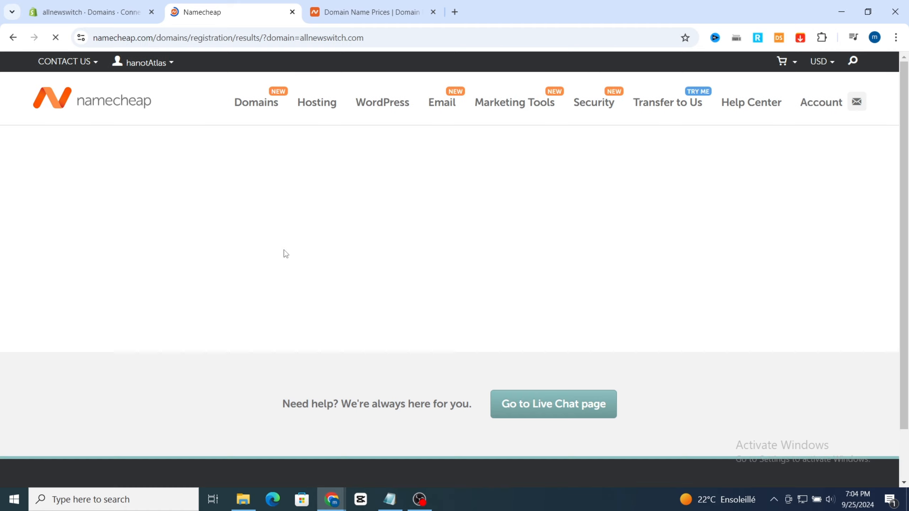
Step: Add allnewswitch.com from the suggested results to the shopping cart and view the cart
scroll(408, 292, down, 1)
scroll(409, 296, down, 3)
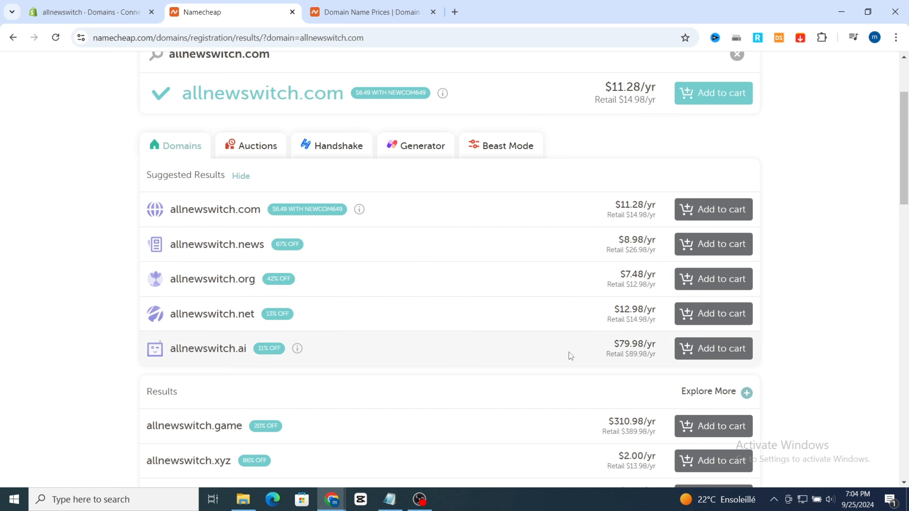
scroll(571, 355, up, 2)
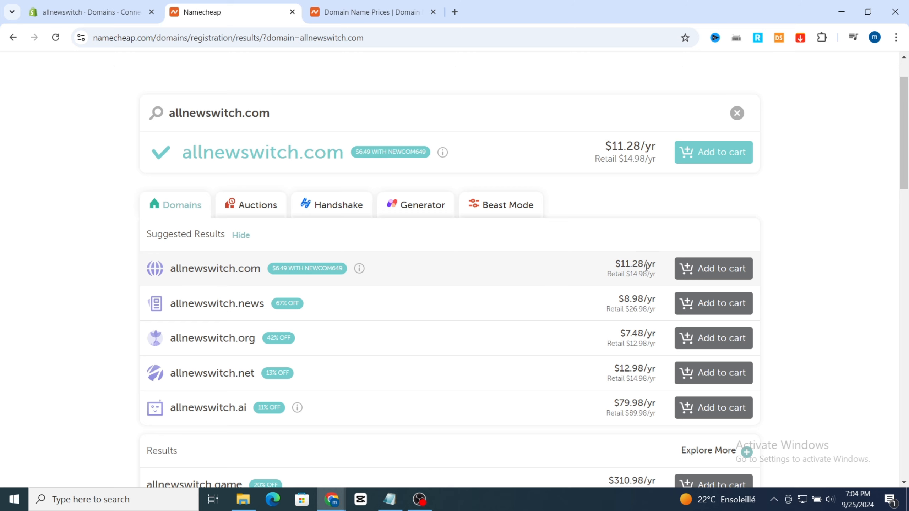
click(697, 272)
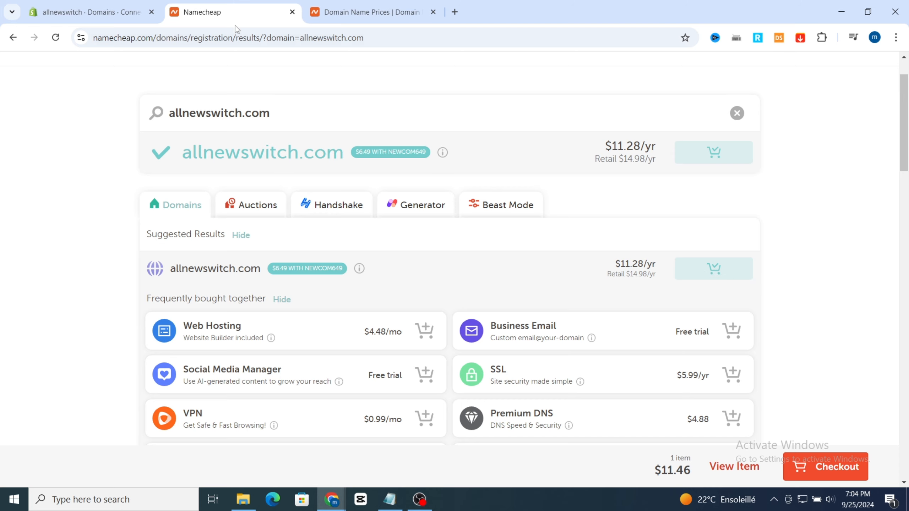
scroll(318, 210, up, 2)
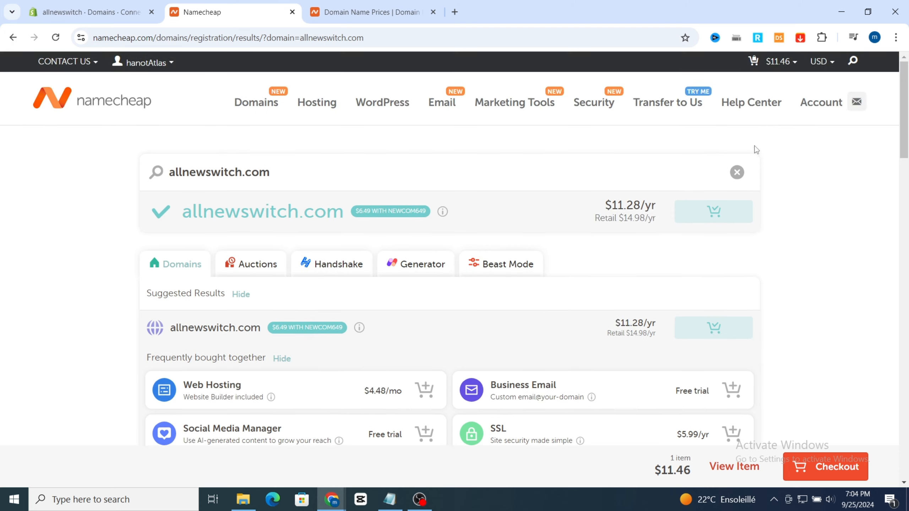
mouse_move(775, 66)
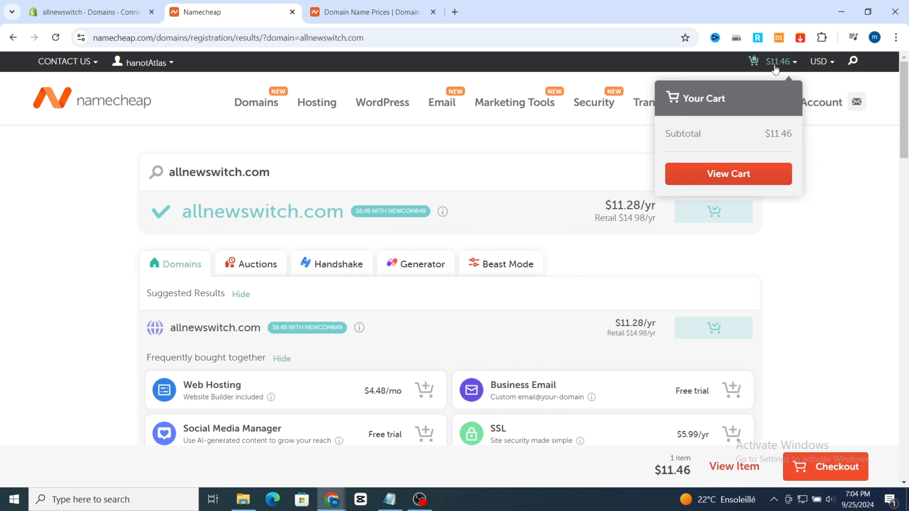
click(730, 173)
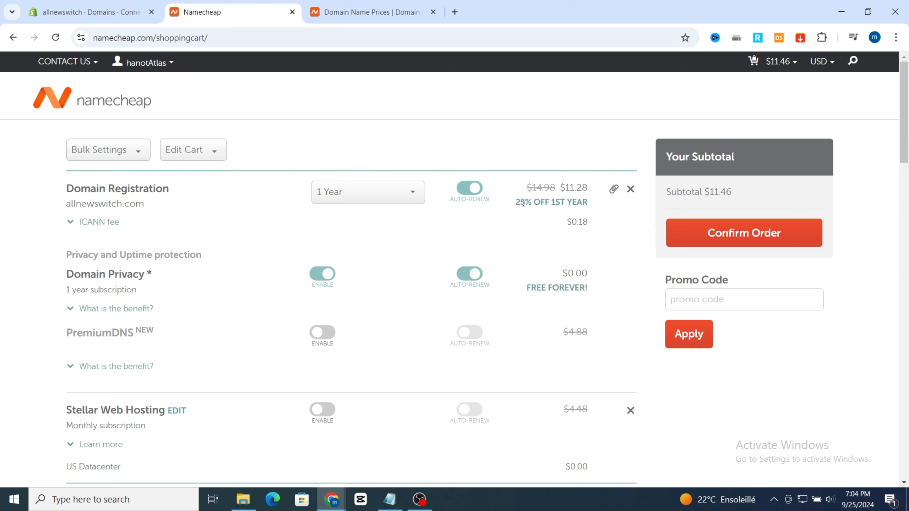
Step: Turn off auto-renew for the allnewswitch.com registration and check the available registration periods, keeping 1 Year
click(470, 195)
click(397, 195)
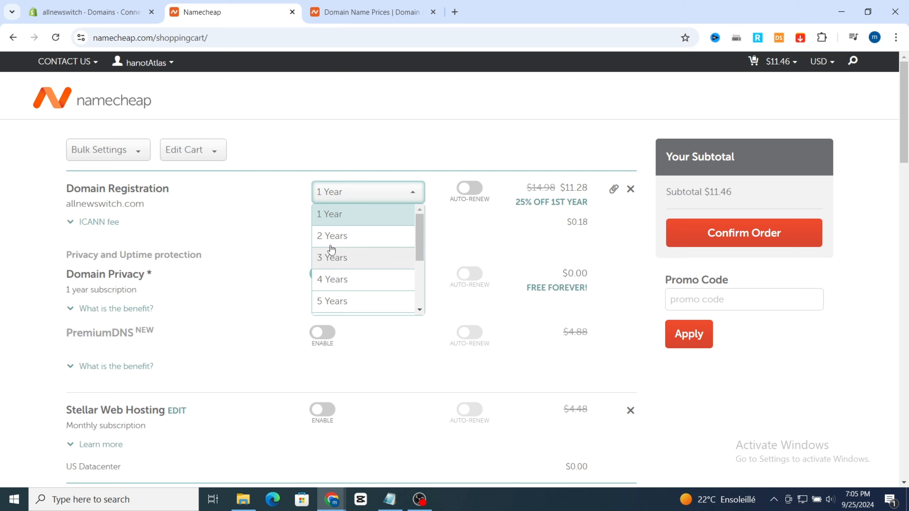
click(360, 150)
scroll(425, 169, down, 3)
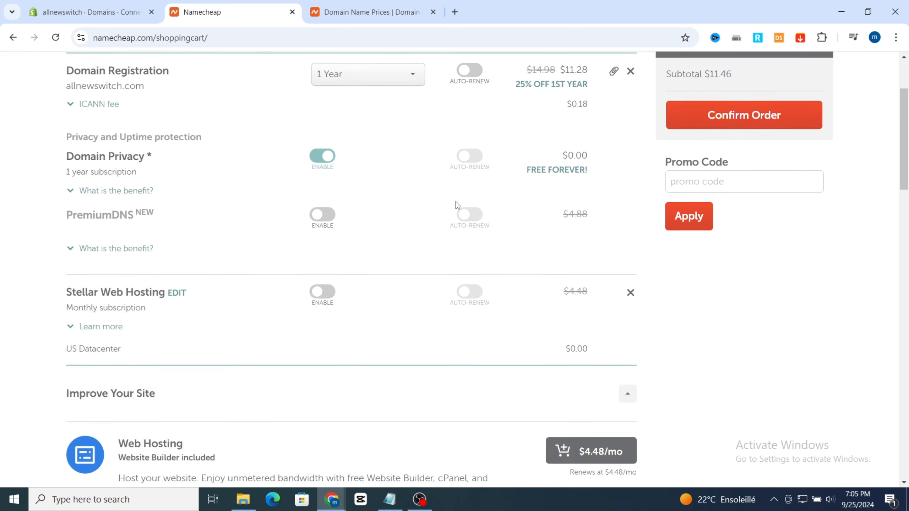
scroll(342, 231, down, 2)
scroll(717, 193, up, 3)
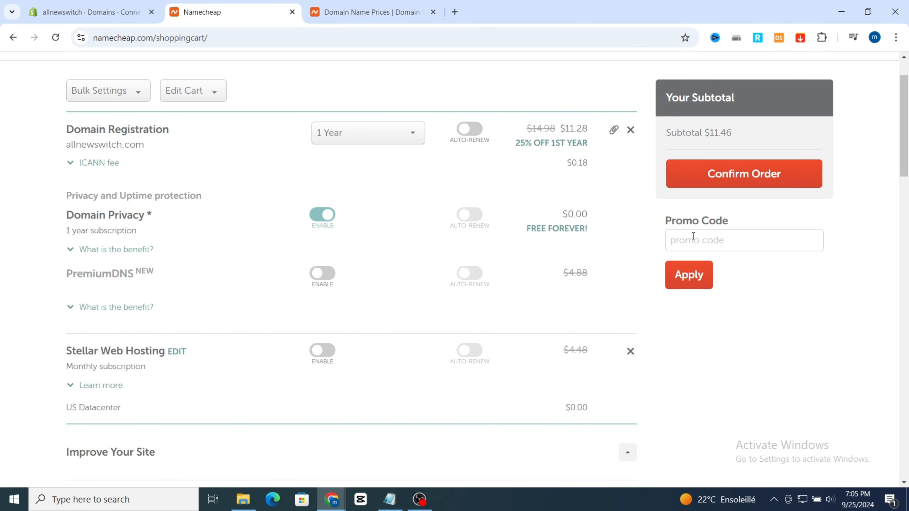
Step: Confirm the cart order and review the payment methods and receipt details offered at billing
click(735, 179)
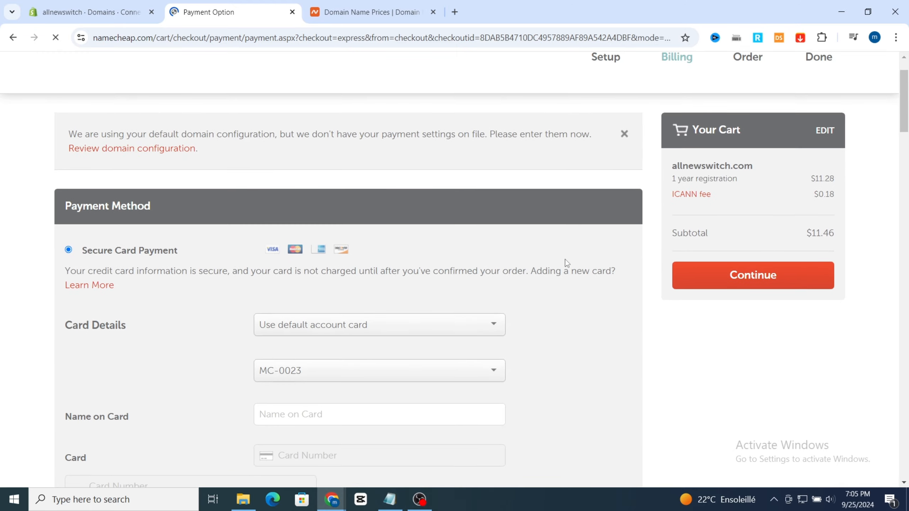
scroll(358, 237, down, 3)
scroll(79, 200, down, 2)
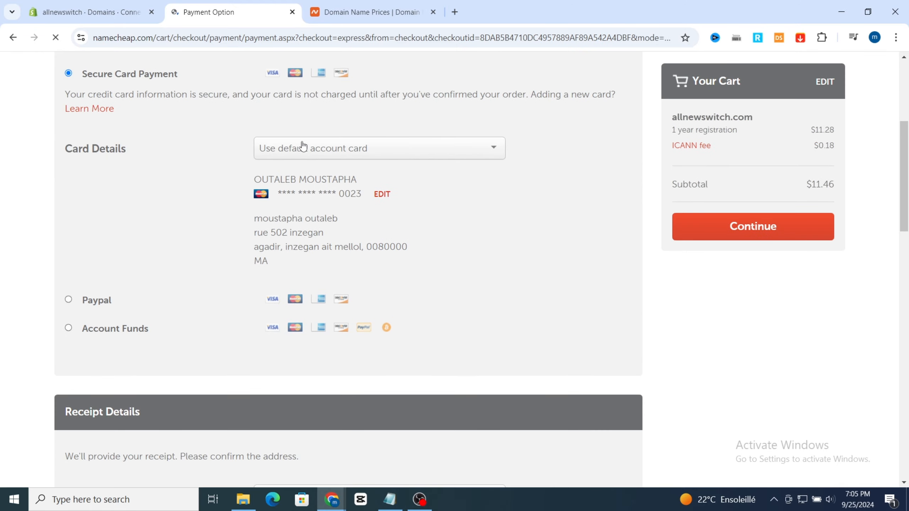
scroll(295, 193, down, 1)
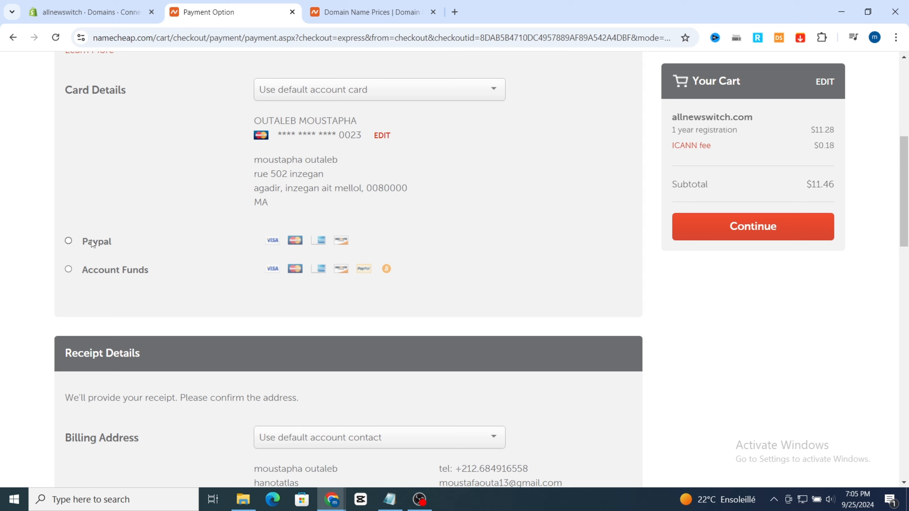
scroll(537, 181, up, 8)
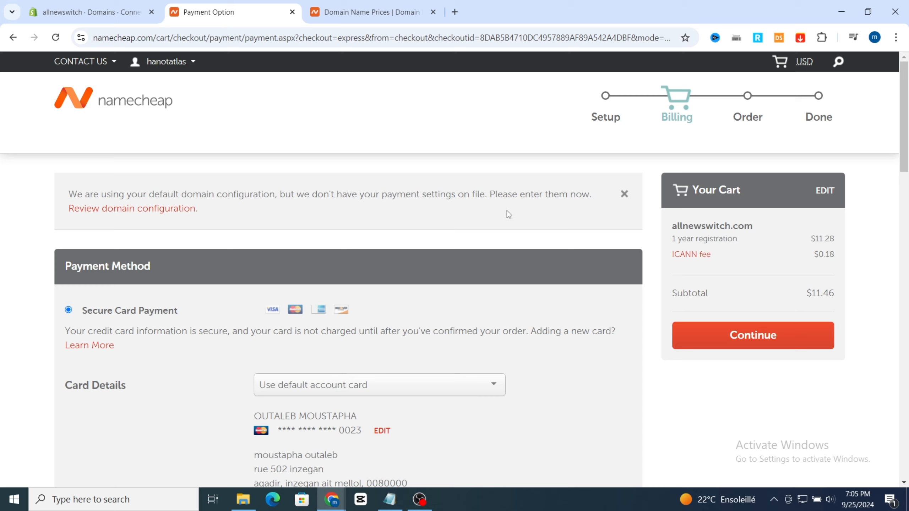
Step: Open the list of owned domains in the Namecheap account from the other Namecheap page
key(ctrl+Tab)
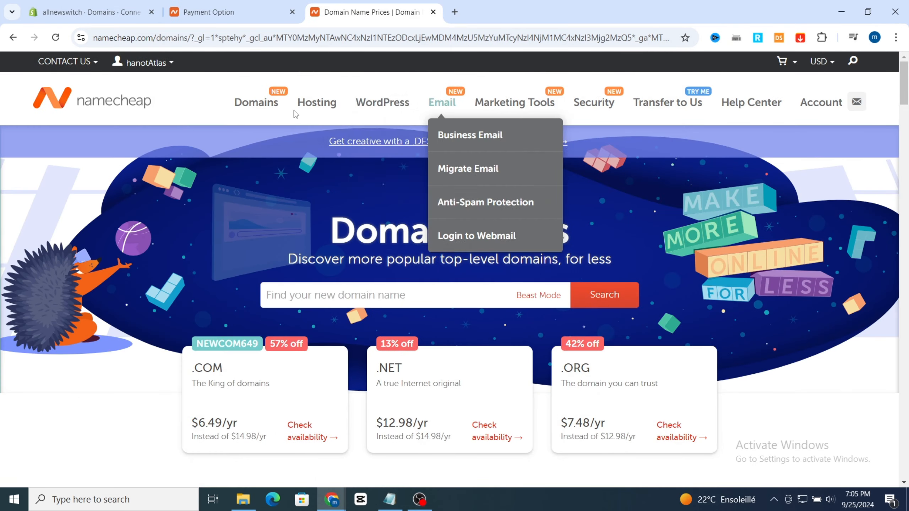
mouse_move(258, 111)
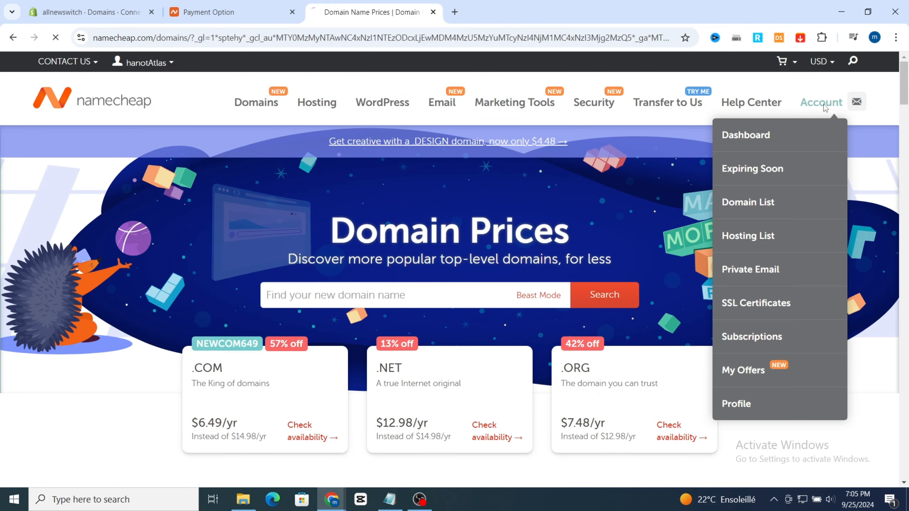
click(823, 103)
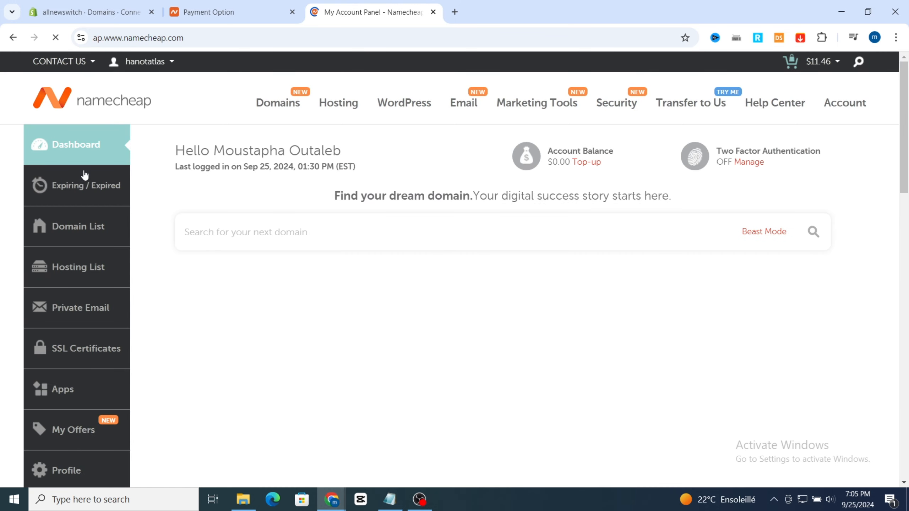
click(73, 231)
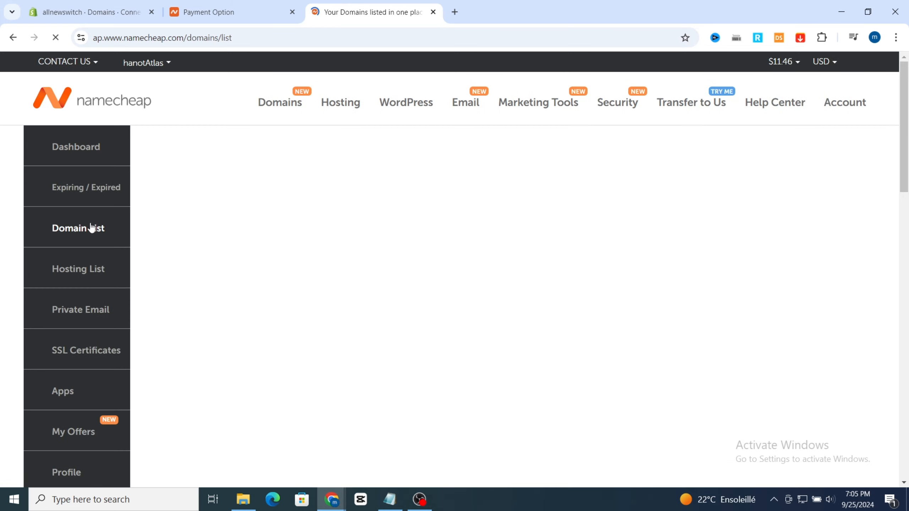
scroll(535, 203, down, 2)
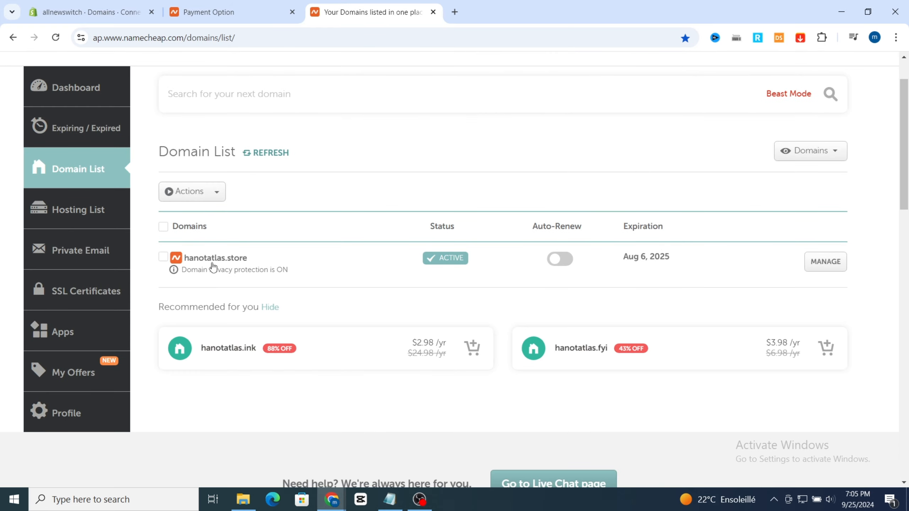
Step: Close the checkout's Payment Option page and keep the Namecheap domain list open
click(103, 4)
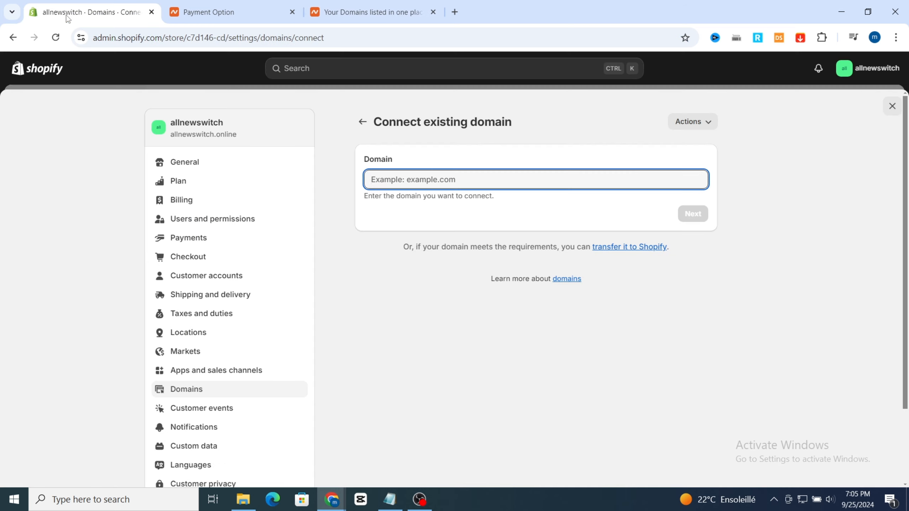
click(258, 12)
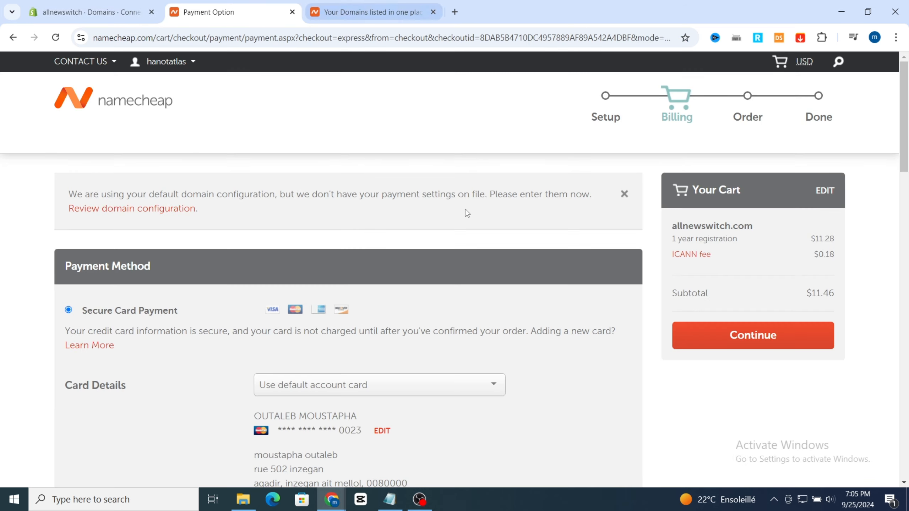
click(317, 16)
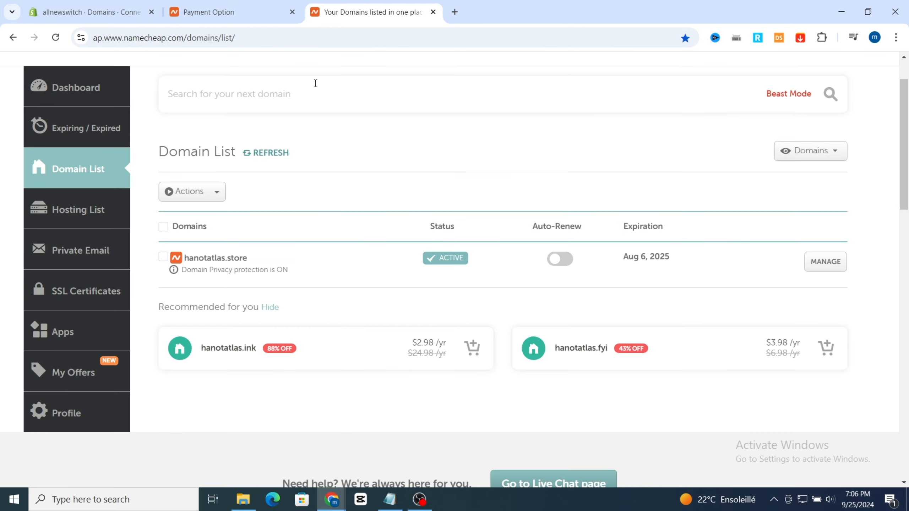
click(292, 11)
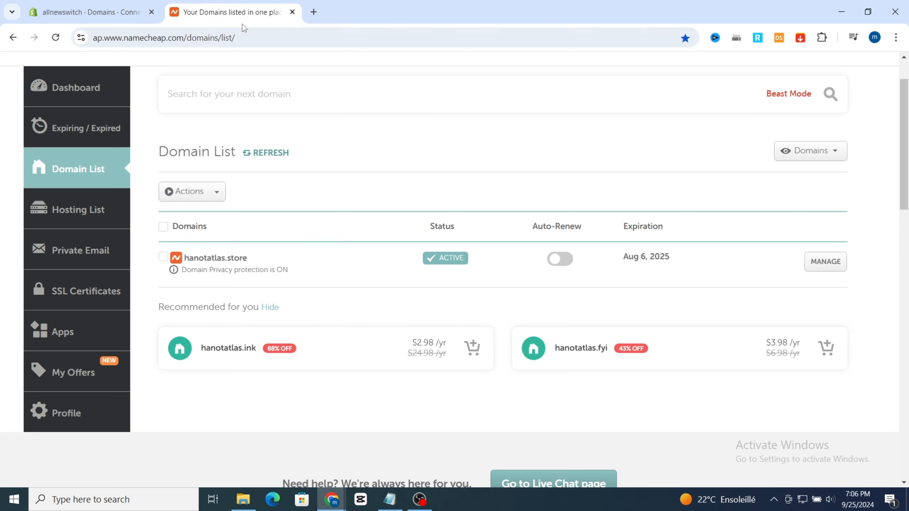
Step: Copy the domain name hanotatlas.store from its management page and return to Shopify's Connect existing domain page
click(823, 264)
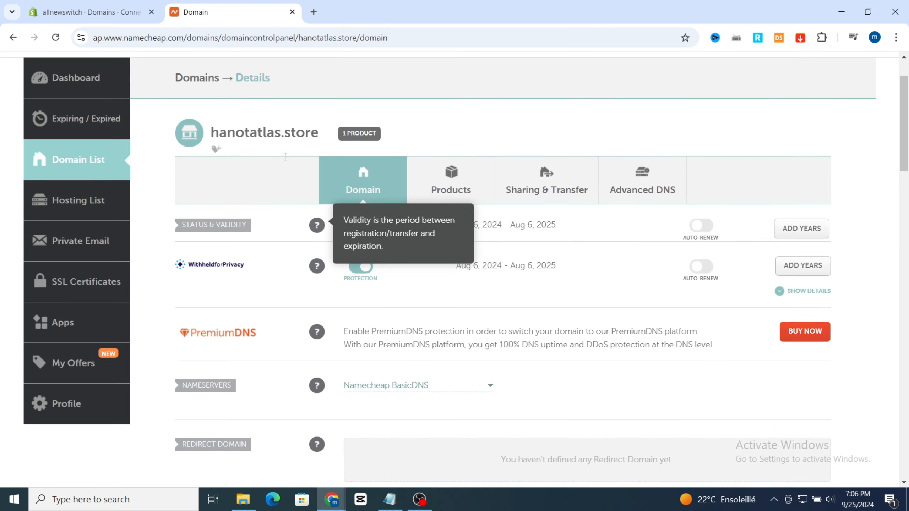
drag(213, 135, 321, 139)
key(ctrl+c)
click(89, 12)
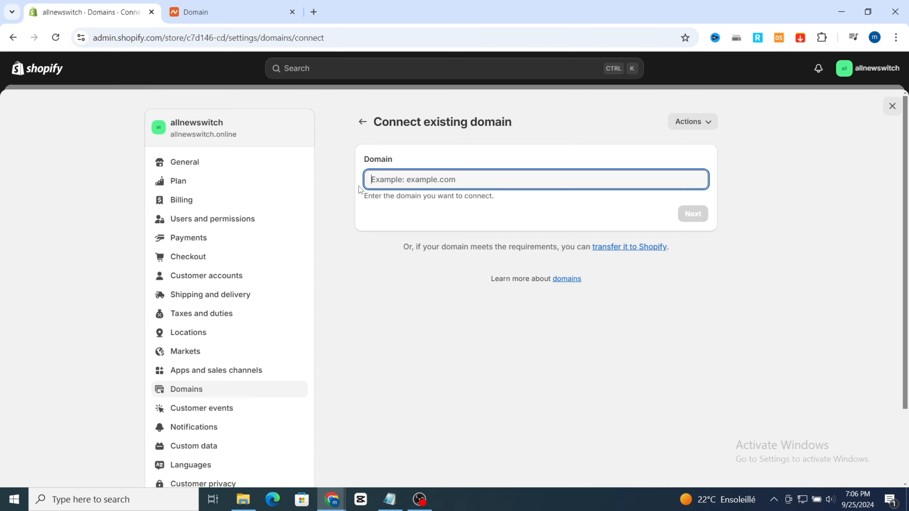
text(www)
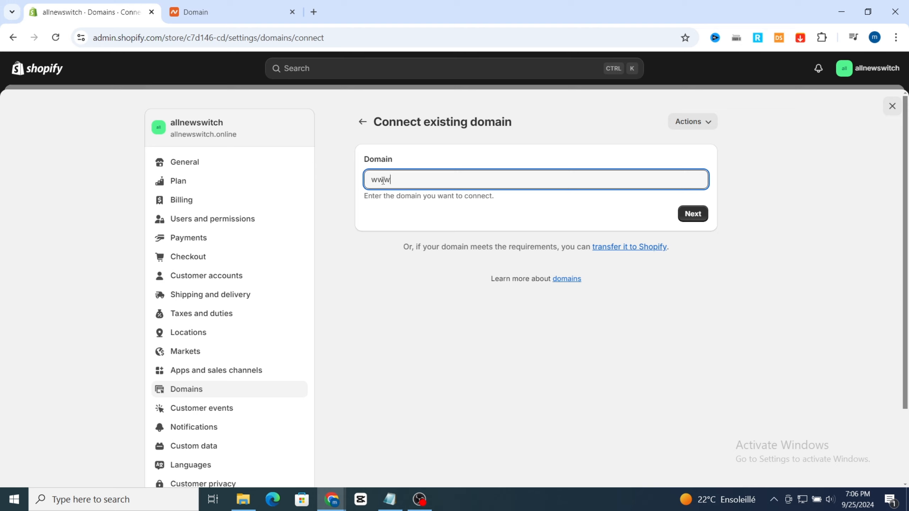
text(.)
key(ctrl+v)
click(692, 214)
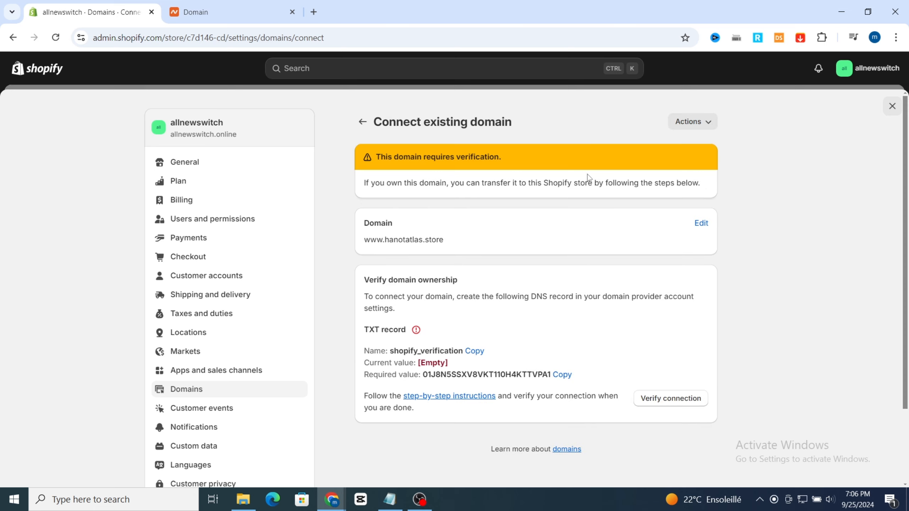
scroll(430, 249, down, 3)
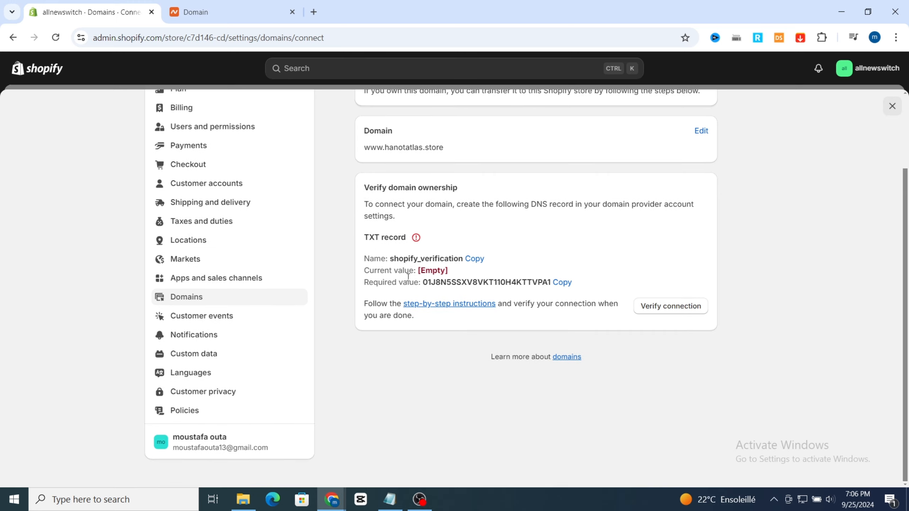
Step: Switch to Namecheap and add a new host record of type TXT Record in the Advanced DNS settings of hanotatlas.store
click(260, 13)
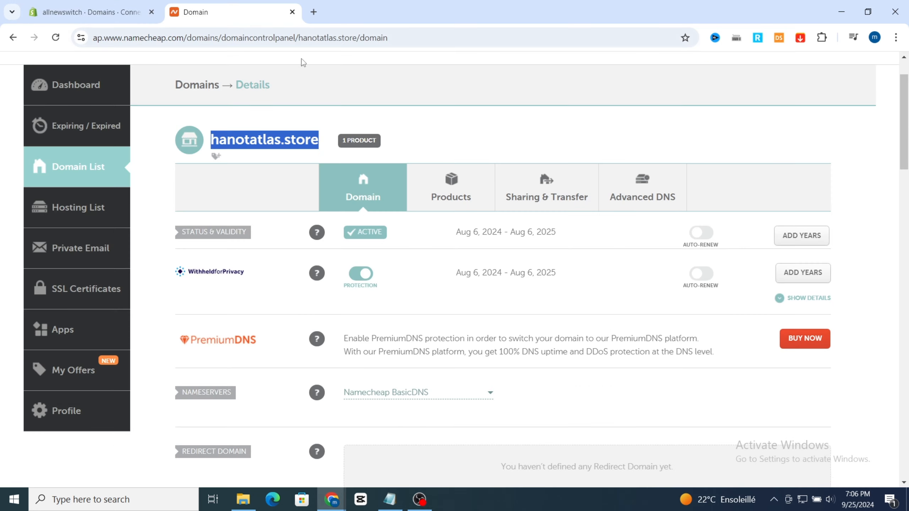
scroll(619, 207, down, 2)
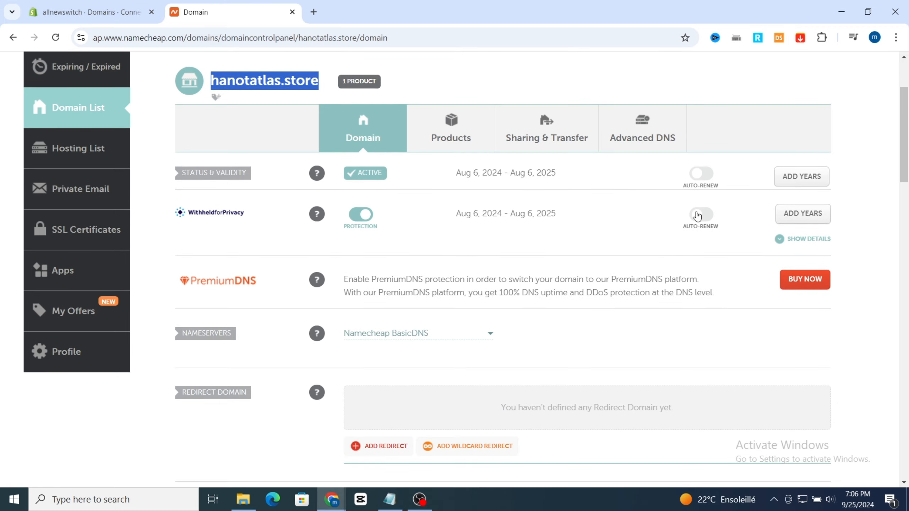
click(644, 133)
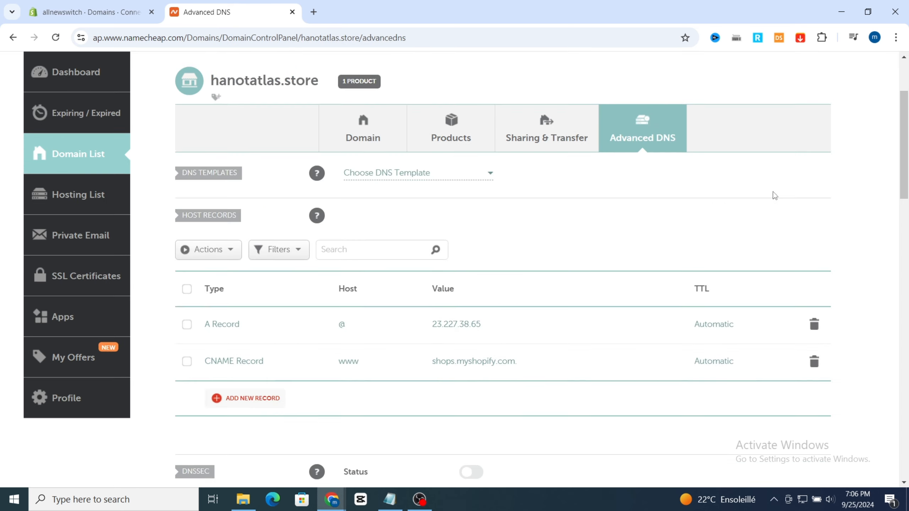
scroll(765, 197, down, 5)
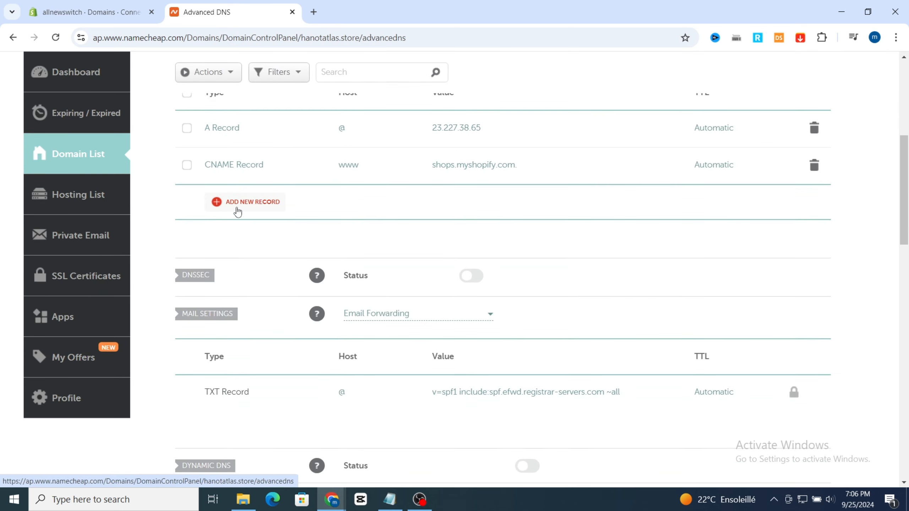
click(237, 202)
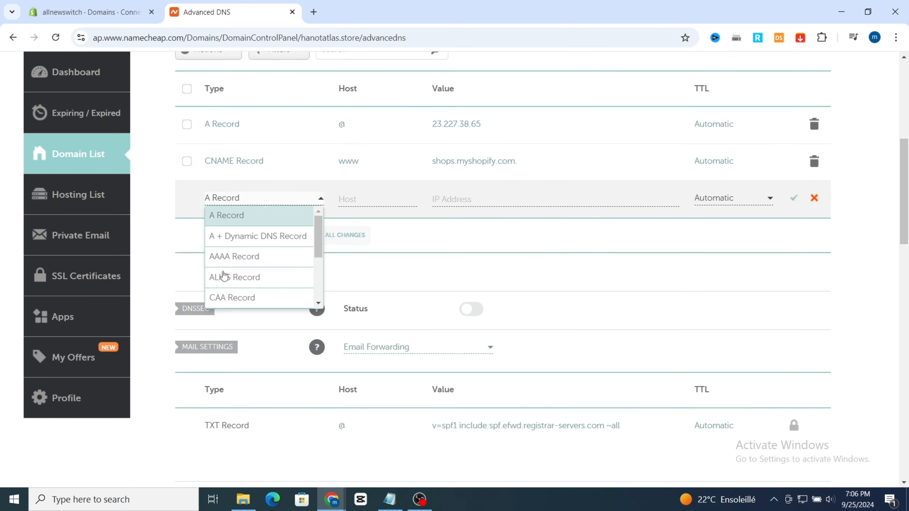
scroll(225, 272, down, 3)
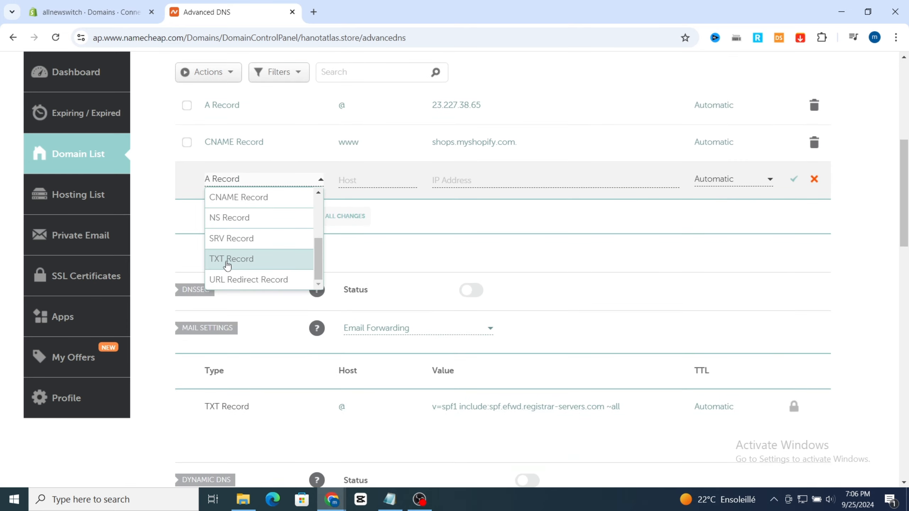
click(227, 259)
Step: Copy the TXT record name from Shopify and enter shopify_verification as the host of the new TXT record in Namecheap
click(86, 12)
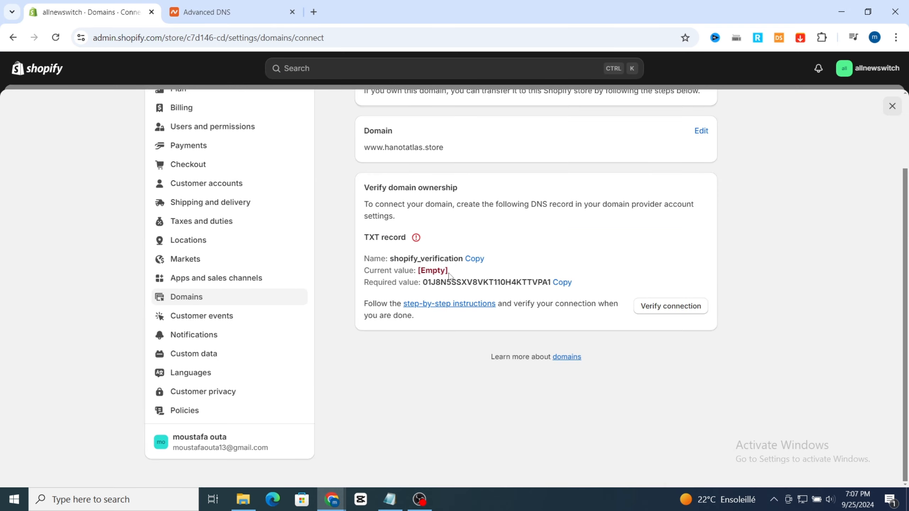
drag(390, 257, 464, 258)
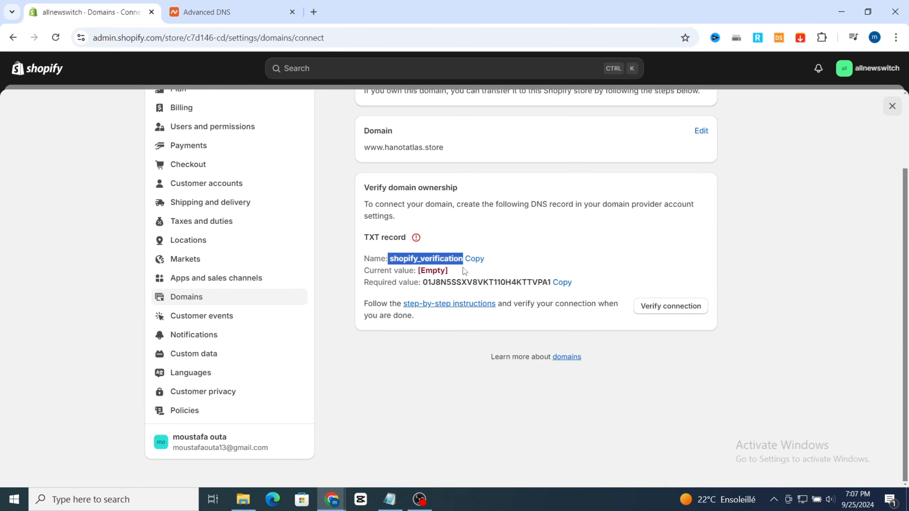
click(474, 259)
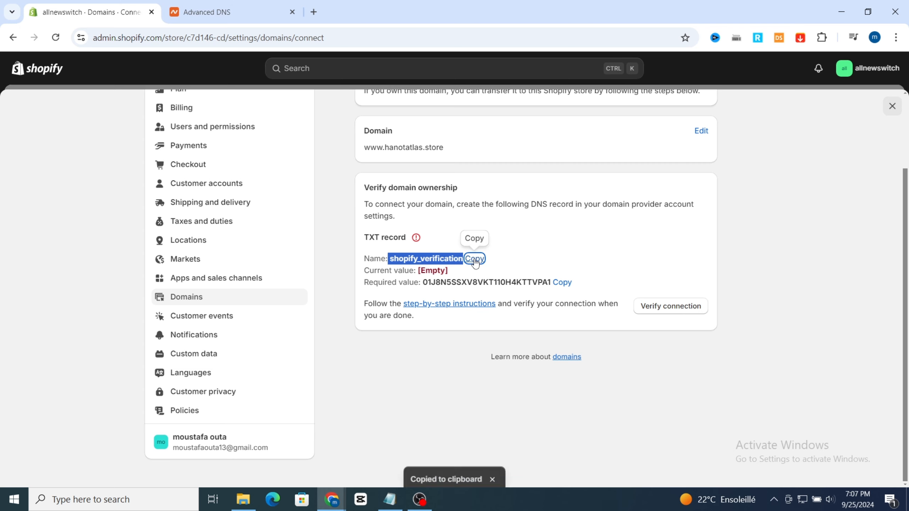
click(251, 14)
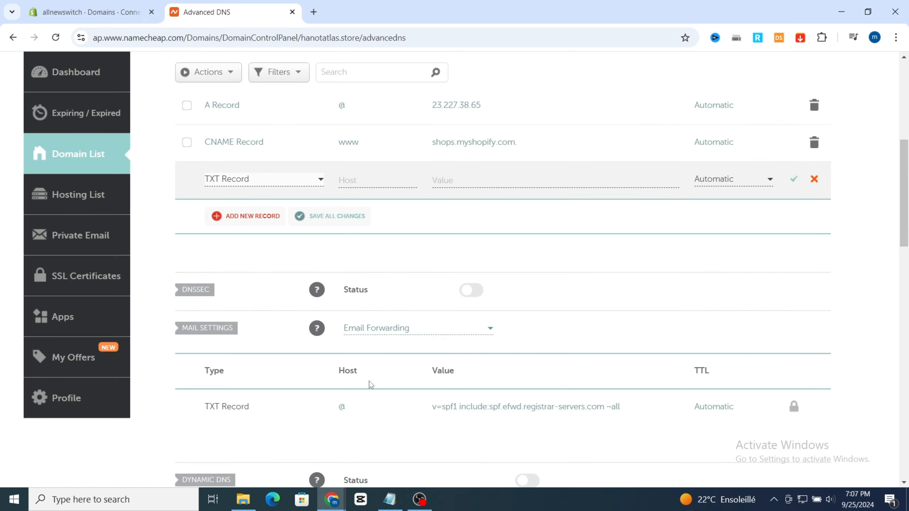
scroll(371, 316, down, 1)
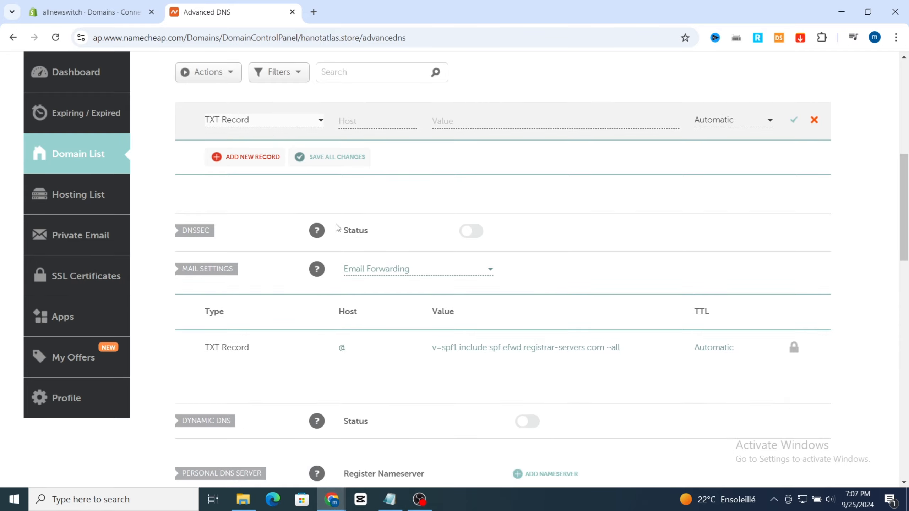
scroll(335, 227, up, 1)
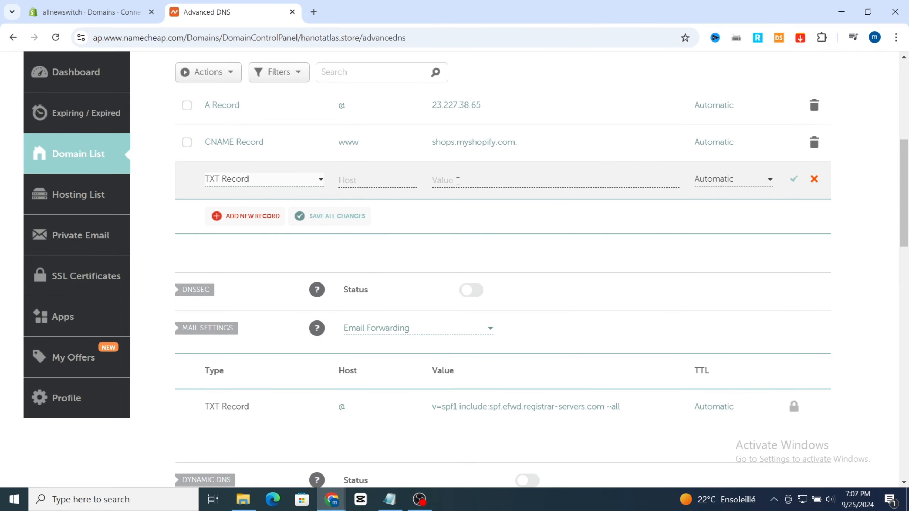
click(458, 181)
click(90, 13)
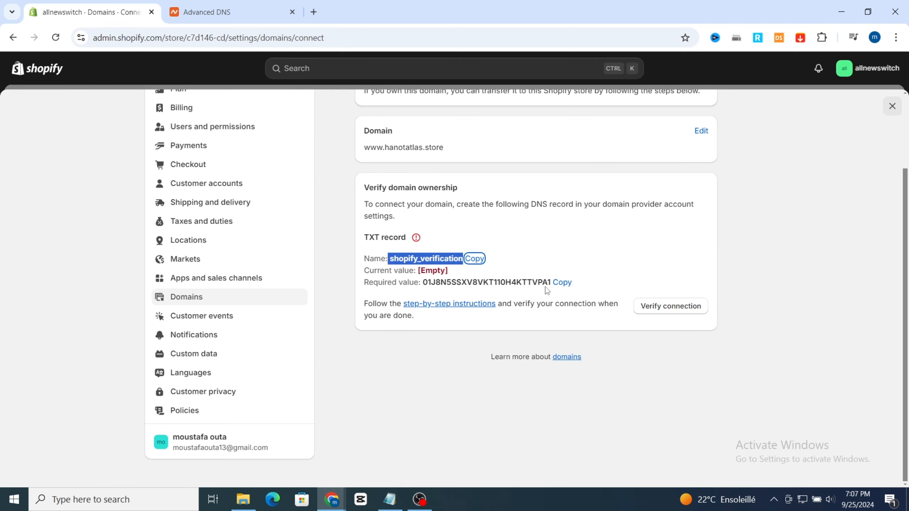
click(210, 8)
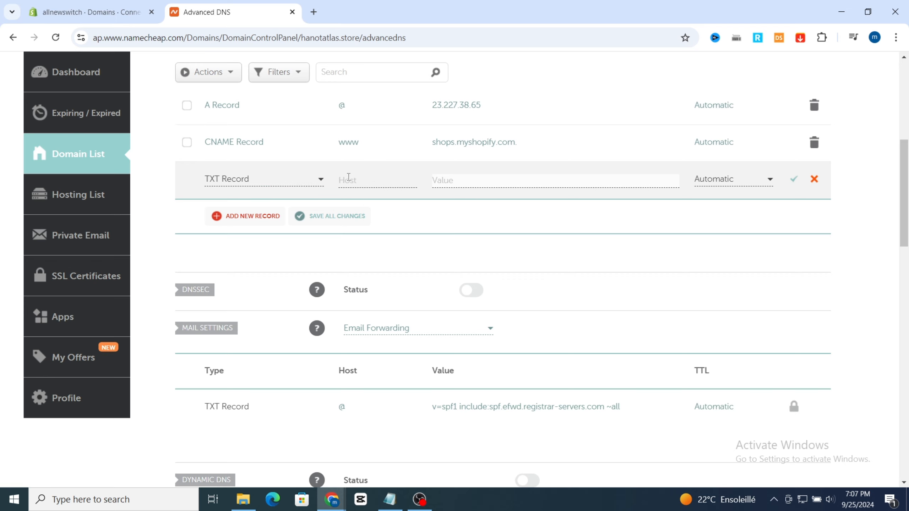
click(348, 178)
key(ctrl+v)
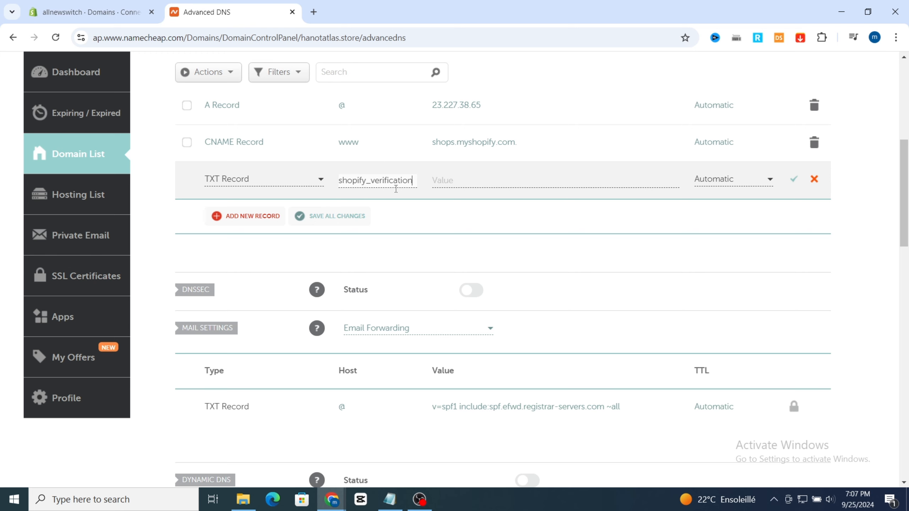
Step: Copy the required verification value from Shopify, paste it as the value of Namecheap's new TXT record, and save the record
click(89, 11)
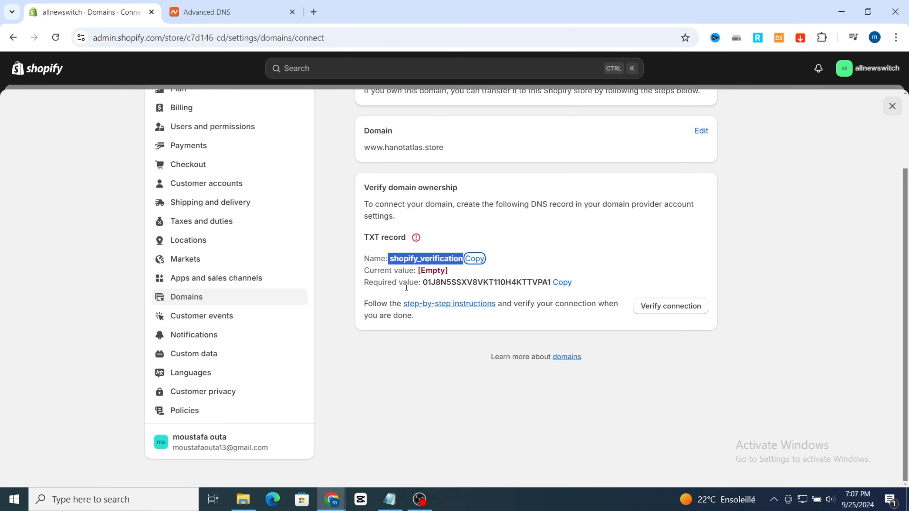
click(562, 283)
click(211, 5)
click(460, 180)
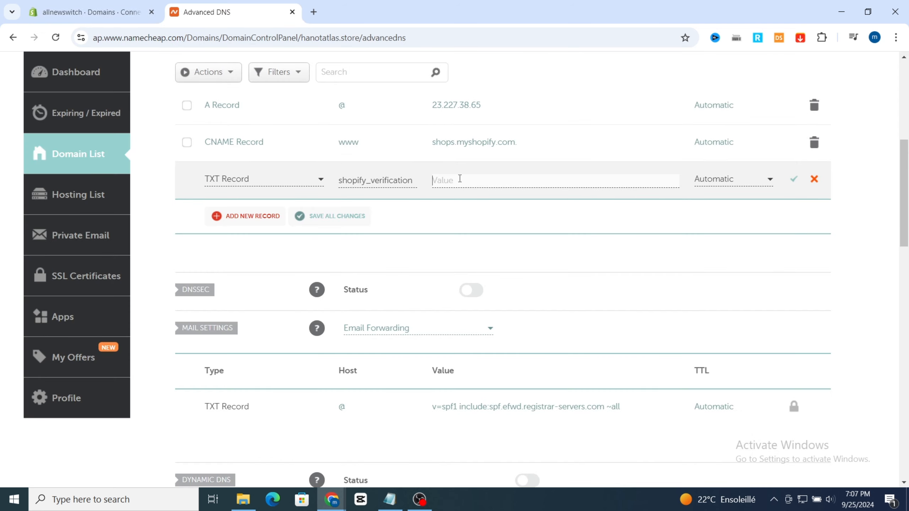
key(ctrl+v)
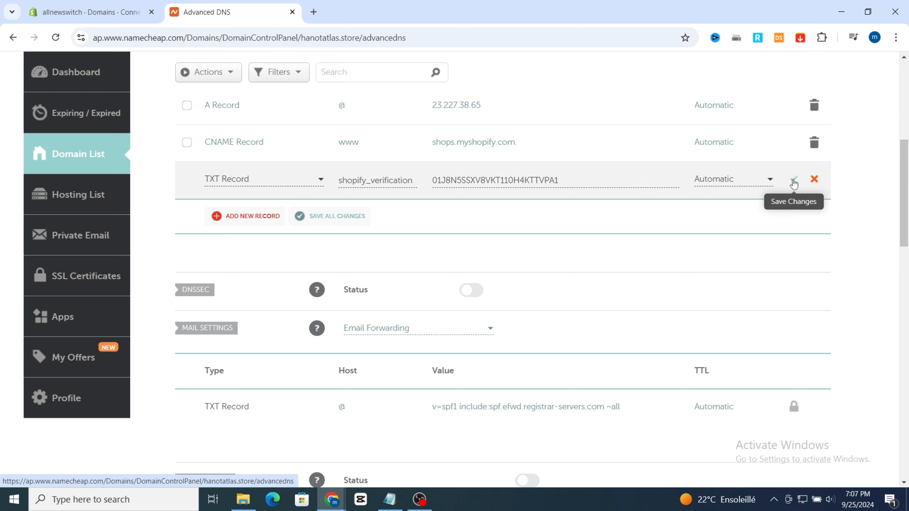
click(793, 180)
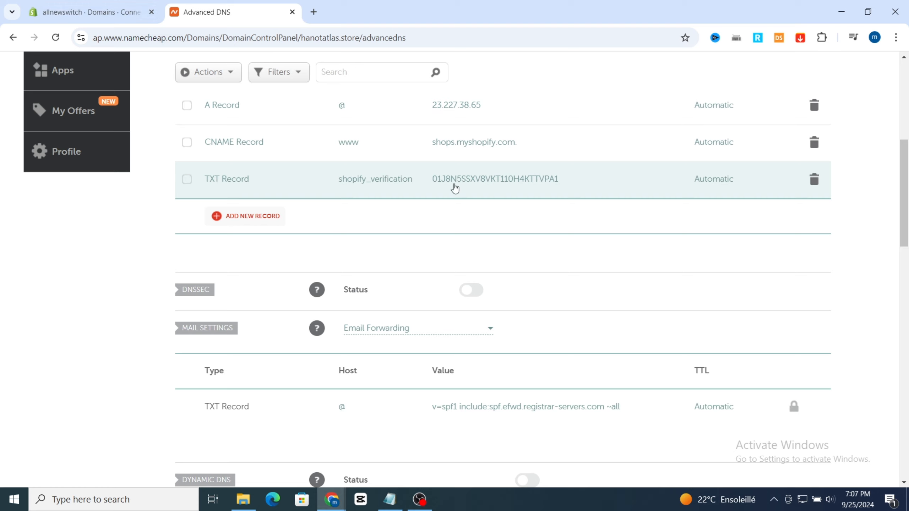
scroll(162, 112, up, 8)
scroll(122, 83, down, 3)
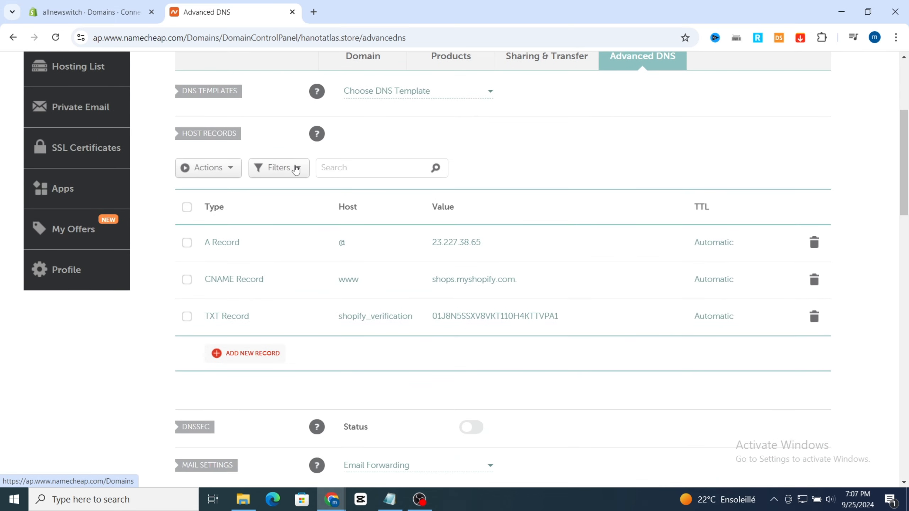
scroll(293, 168, up, 1)
click(89, 12)
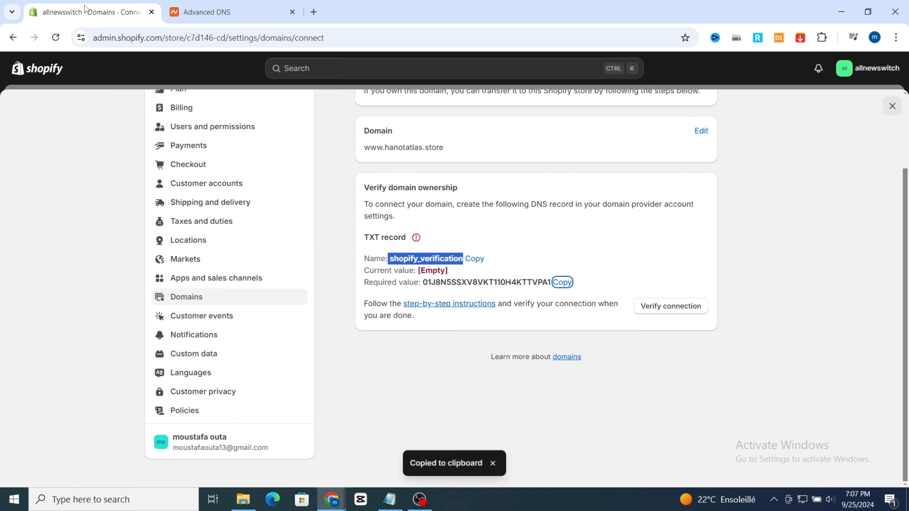
click(658, 306)
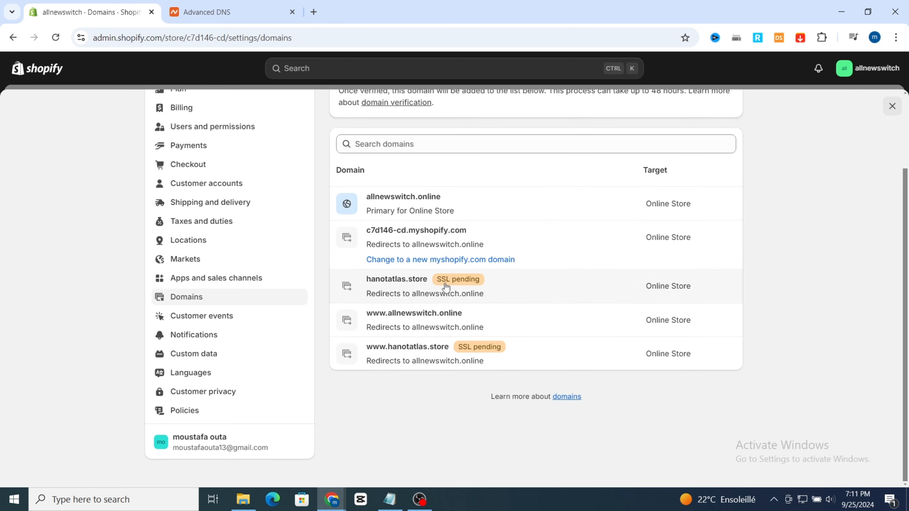
Step: Change the domain type of hanotatlas.store to Primary domain and return to the store's domain list
click(524, 296)
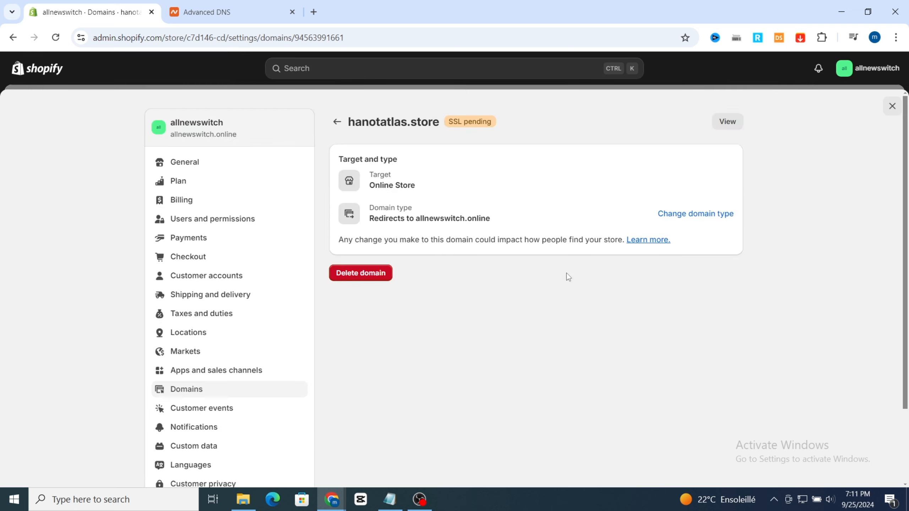
click(682, 214)
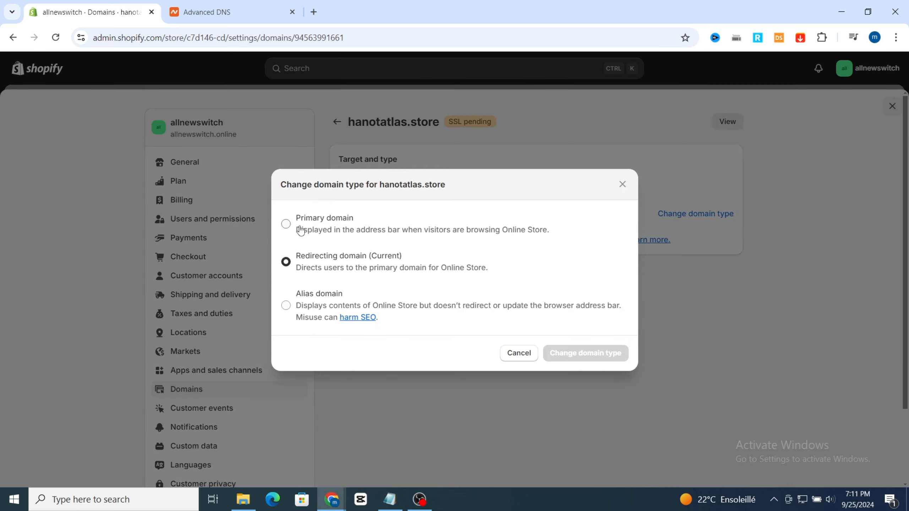
click(286, 226)
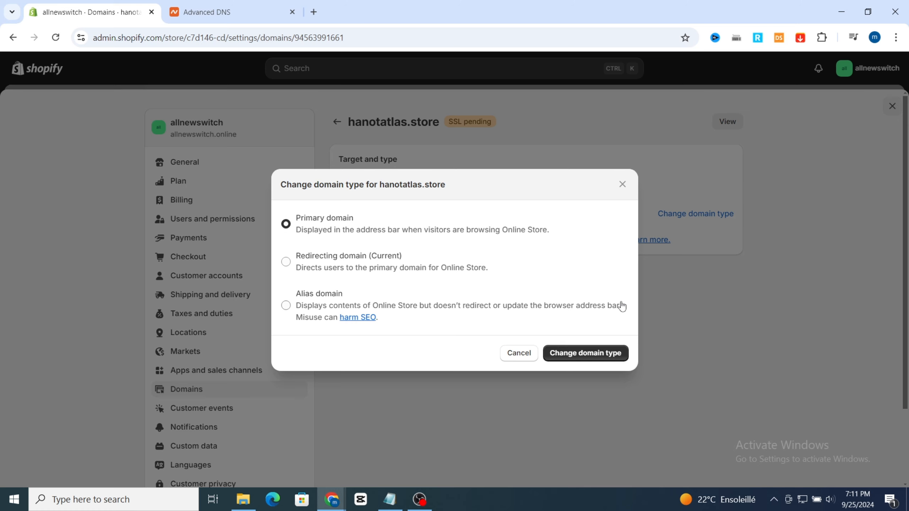
click(582, 357)
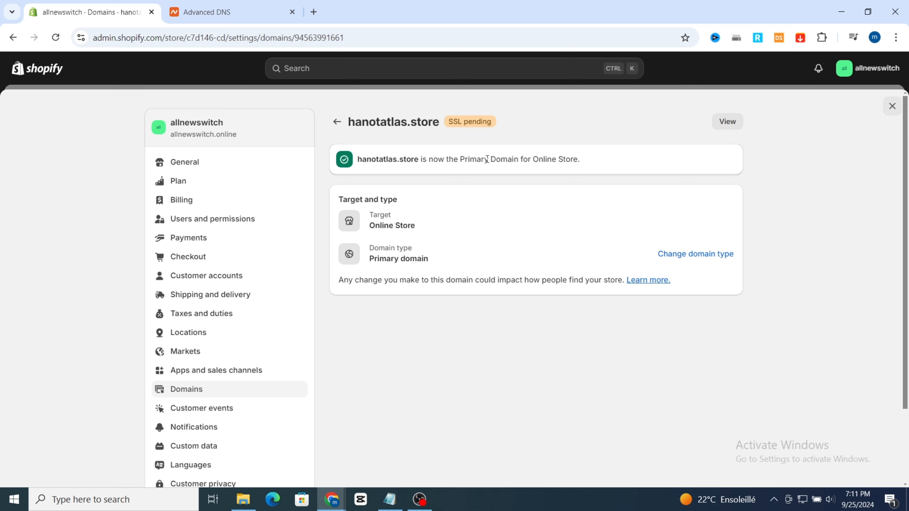
click(335, 123)
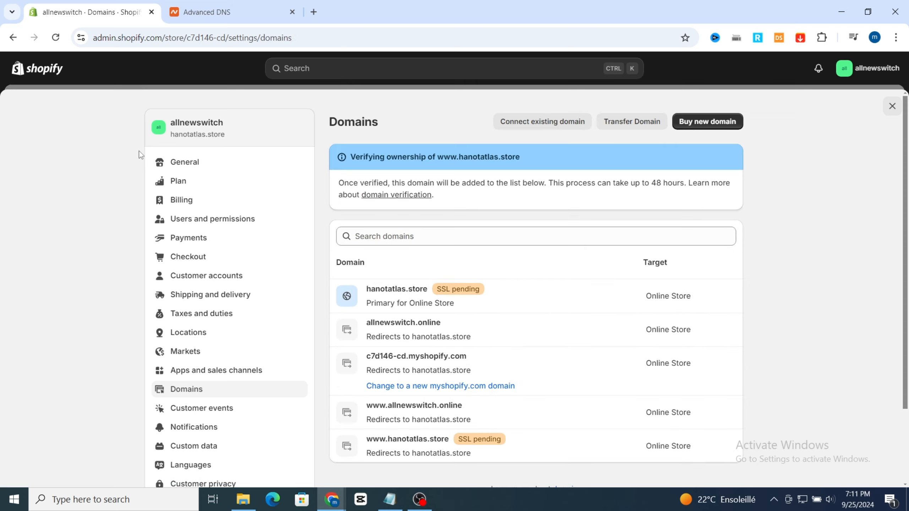